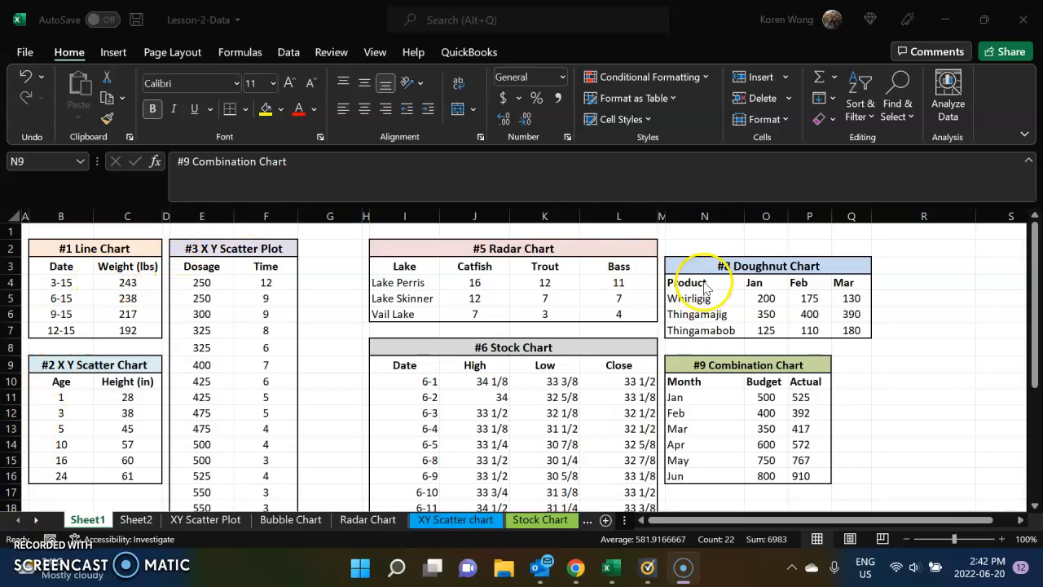
- Select the #9 Combination Chart data in N9:P16 and insert a Clustered Column - Line on Secondary Axis combo chart
{"action": "key", "text": "ctrl+a"}
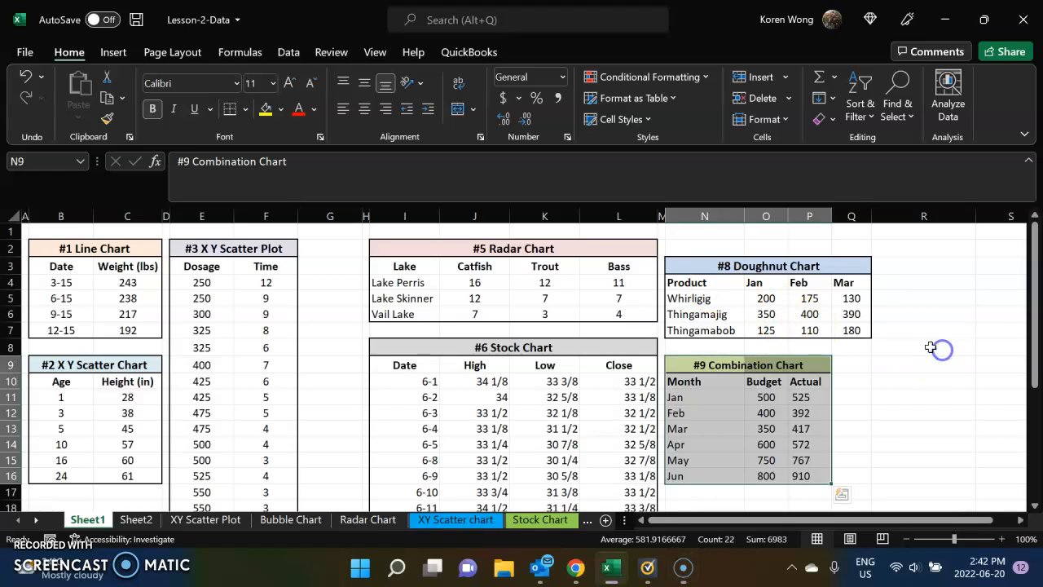
{"action": "left_click", "coordinate": [879, 365]}
{"action": "left_click_drag", "start_coordinate": [680, 364], "coordinate": [815, 470]}
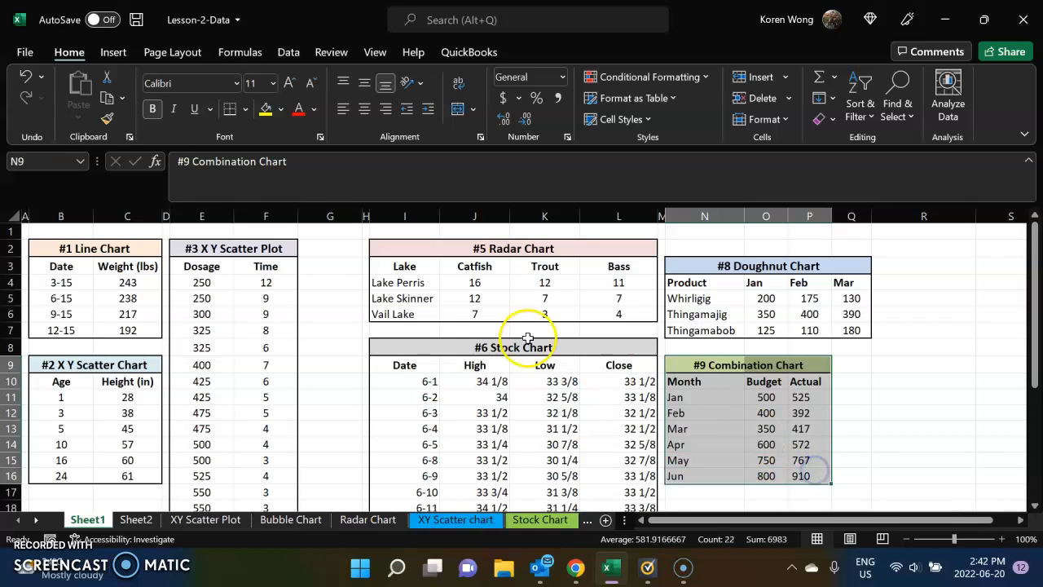
{"action": "left_click", "coordinate": [102, 53]}
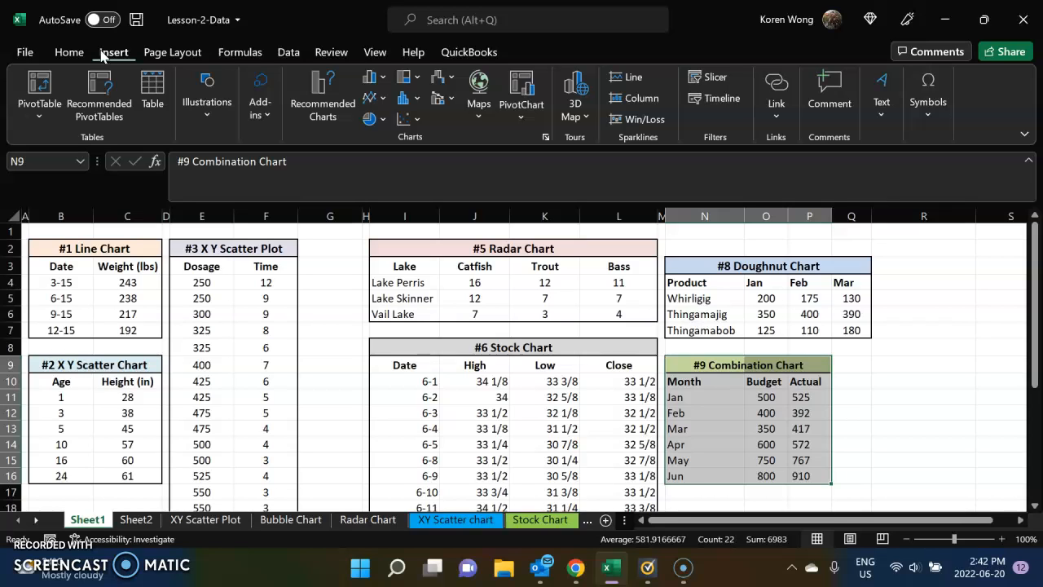
{"action": "left_click", "coordinate": [450, 102]}
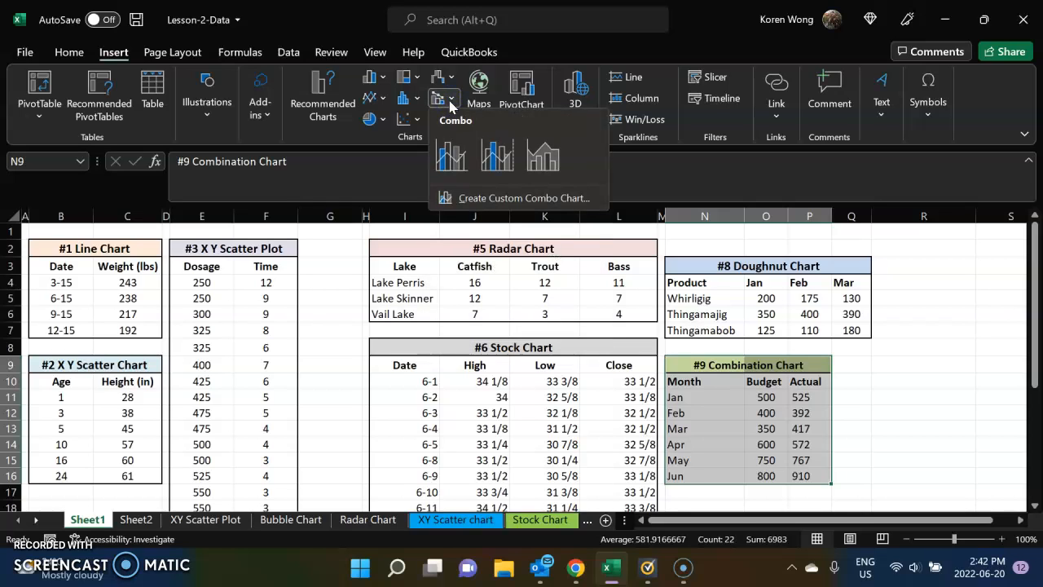
{"action": "left_click", "coordinate": [487, 155]}
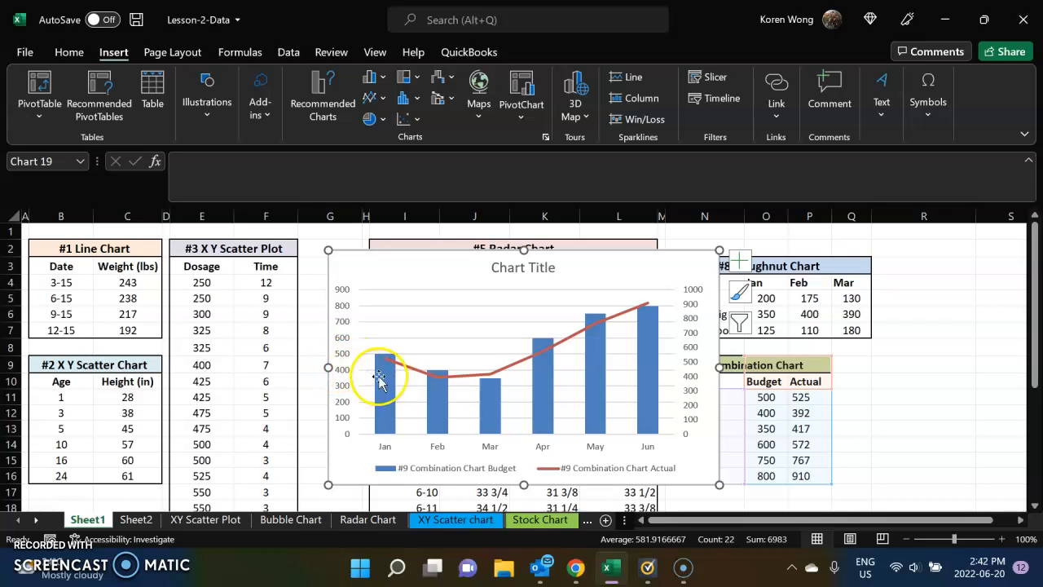
- Examine the January and February data points of the Budget columns and the Actual line in the new chart
{"action": "mouse_move", "coordinate": [392, 399]}
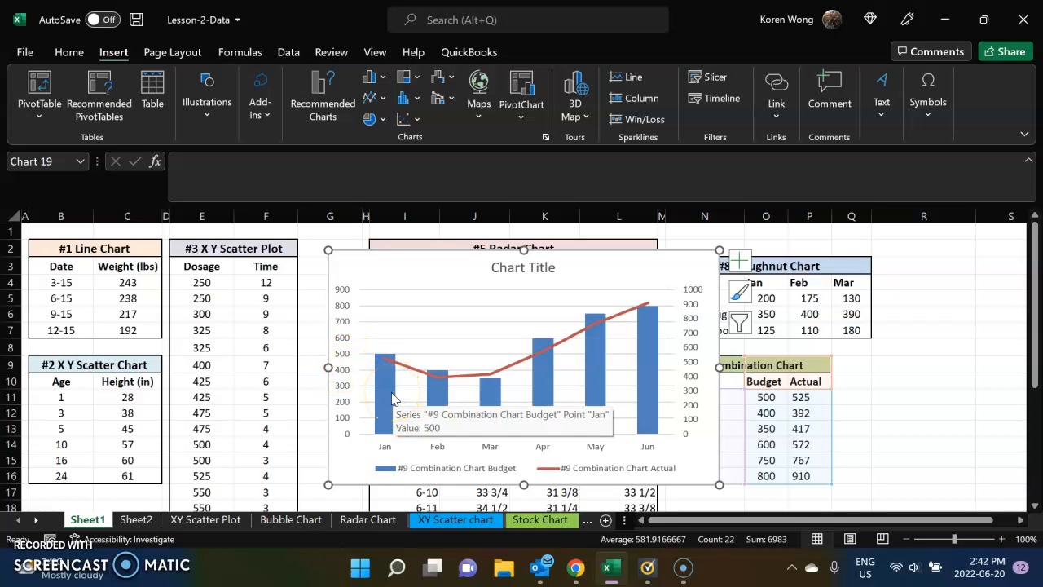
{"action": "left_click", "coordinate": [392, 401]}
{"action": "left_click", "coordinate": [397, 383]}
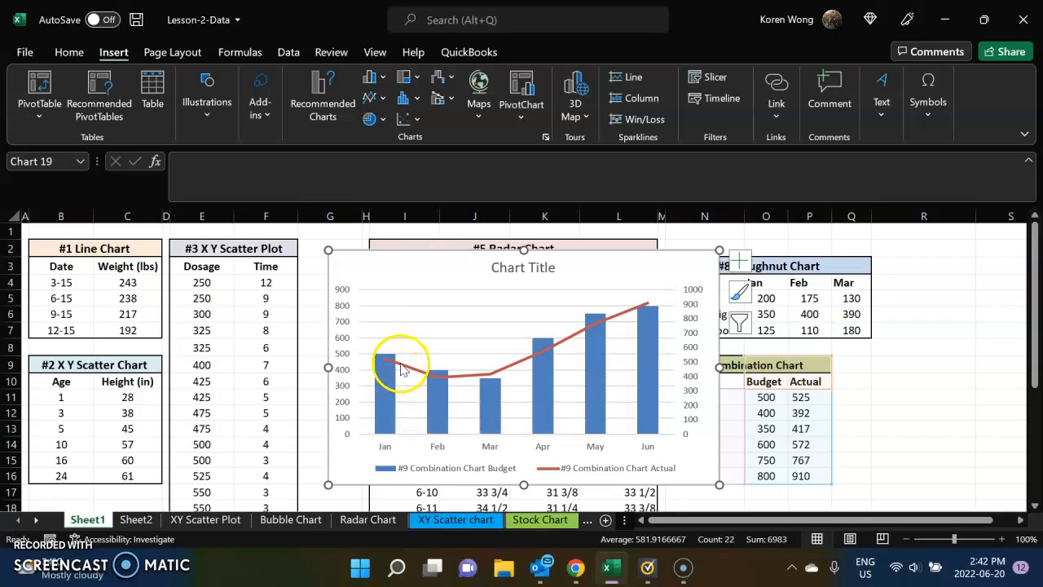
{"action": "mouse_move", "coordinate": [401, 368]}
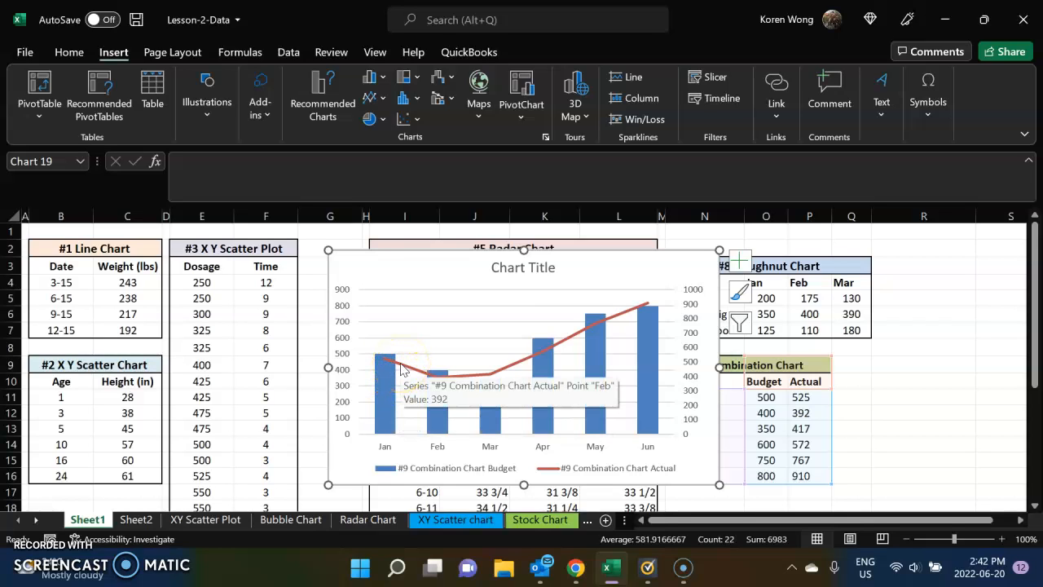
{"action": "left_click", "coordinate": [386, 360]}
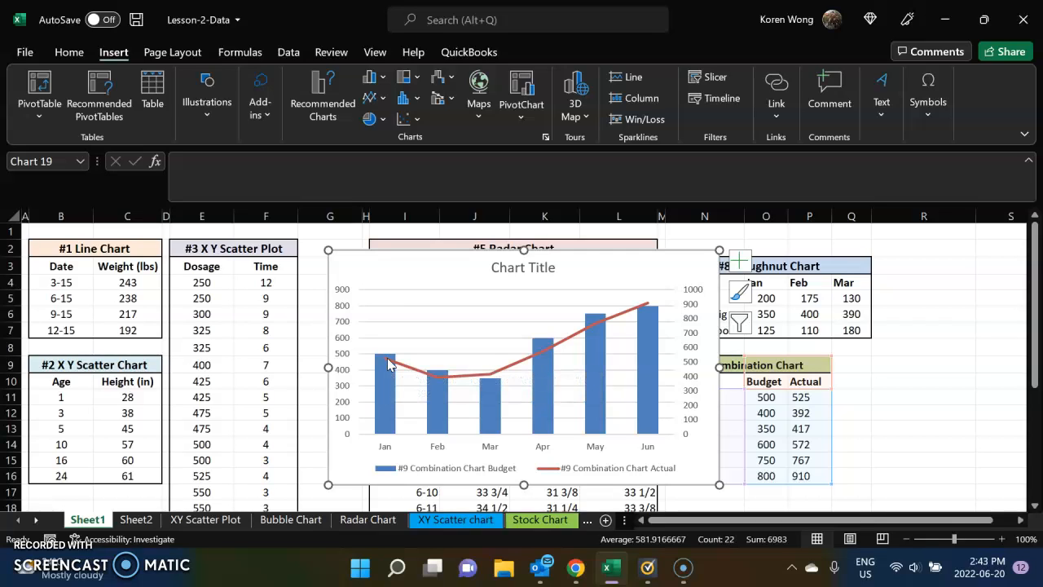
{"action": "mouse_move", "coordinate": [389, 363]}
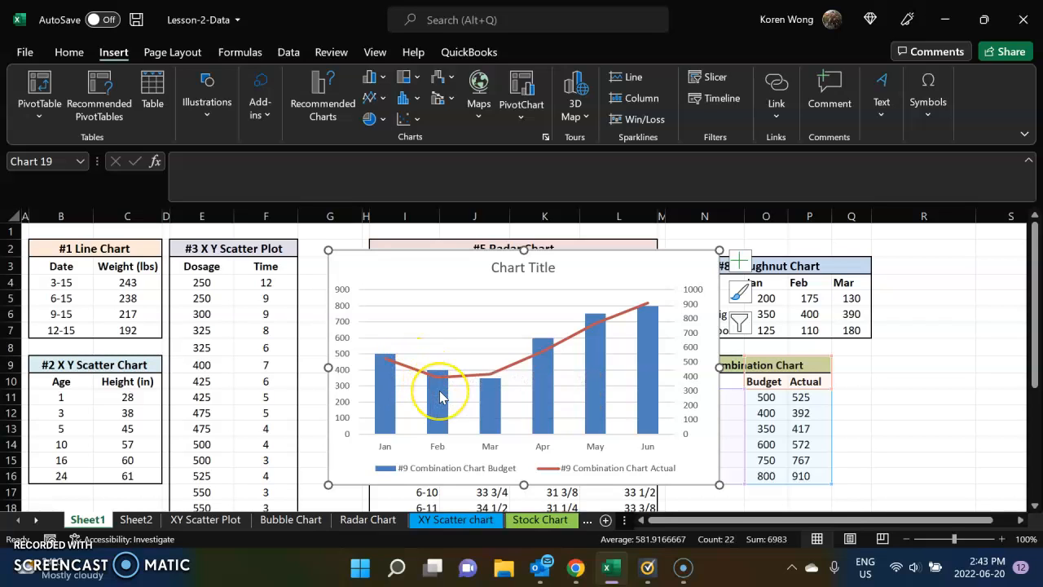
{"action": "mouse_move", "coordinate": [440, 396]}
{"action": "mouse_move", "coordinate": [439, 379]}
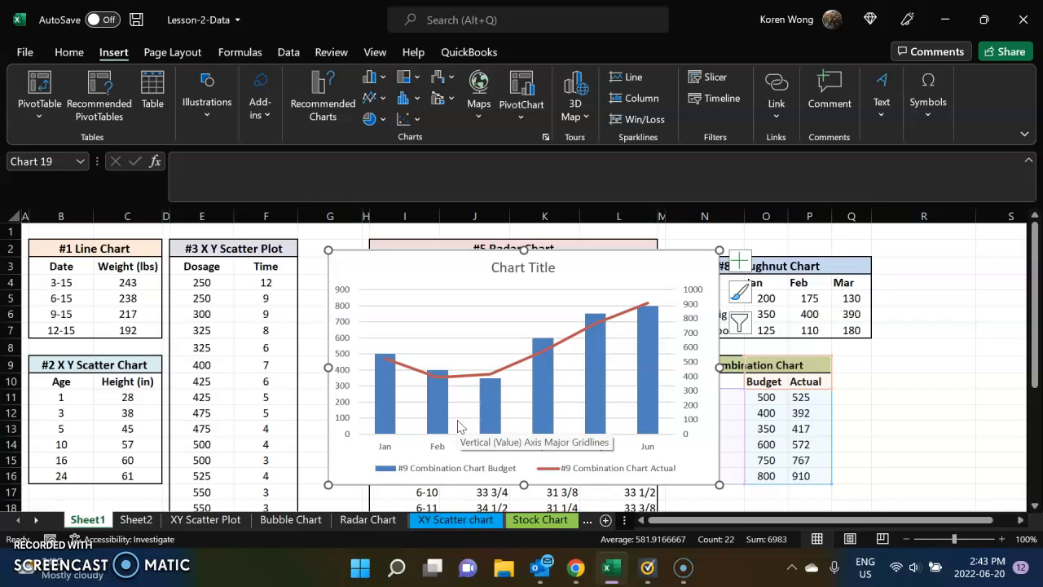
- Give the Actual line series in the combo chart a long-dash outline pattern
{"action": "left_click", "coordinate": [511, 368]}
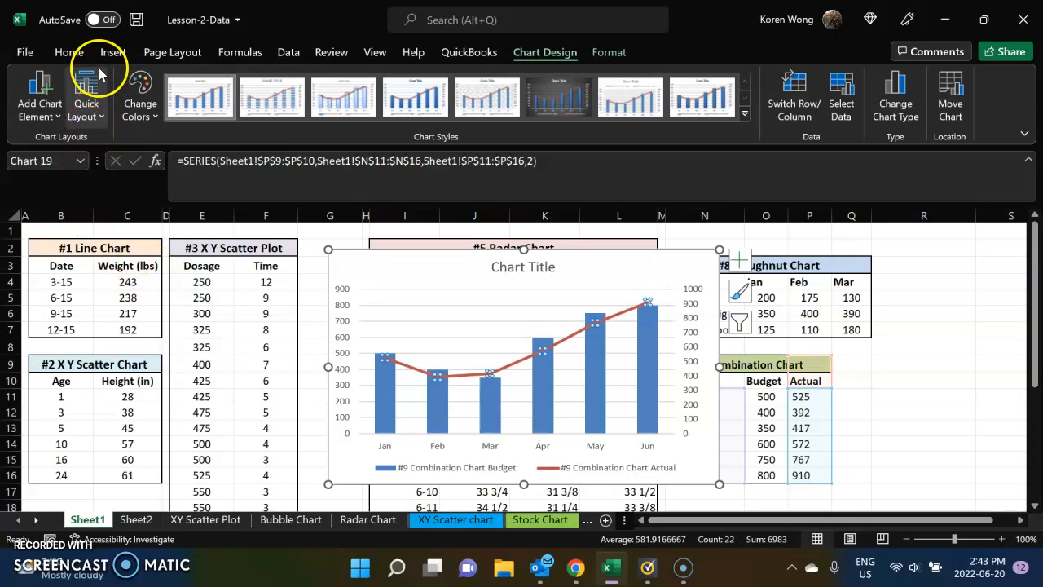
{"action": "left_click", "coordinate": [140, 94]}
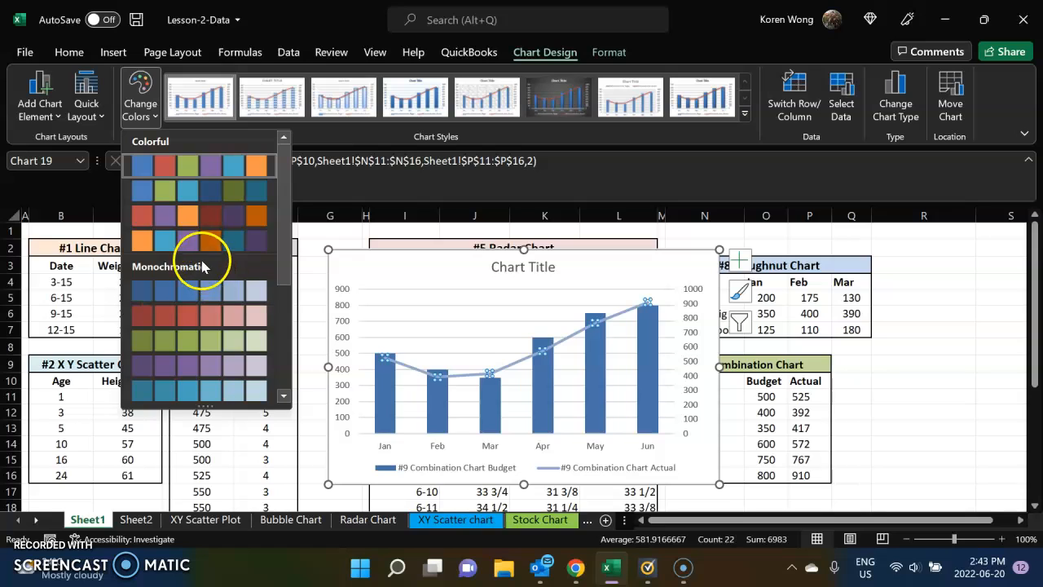
{"action": "left_click", "coordinate": [150, 127]}
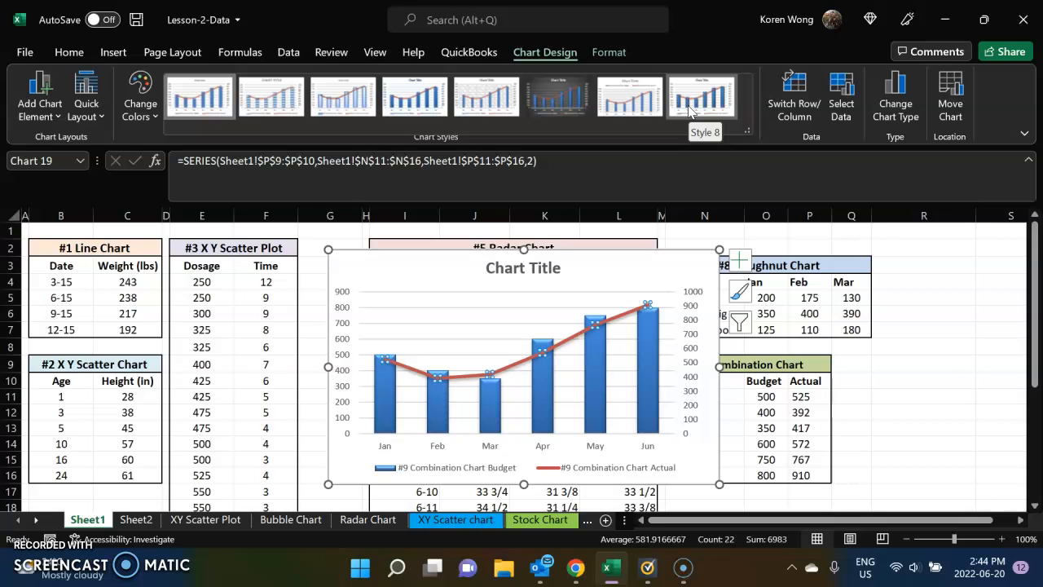
{"action": "left_click", "coordinate": [609, 53]}
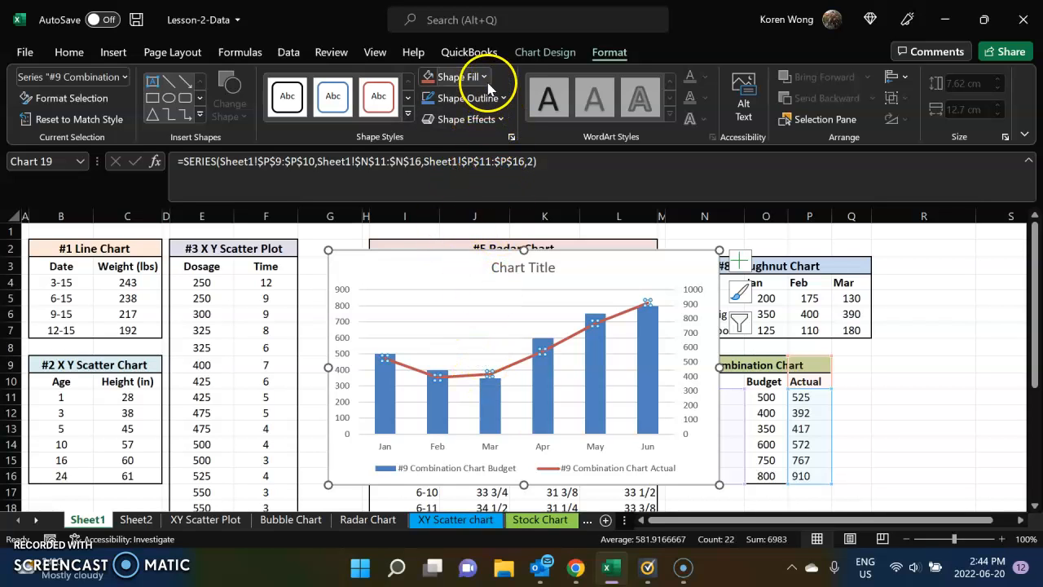
{"action": "left_click", "coordinate": [499, 99]}
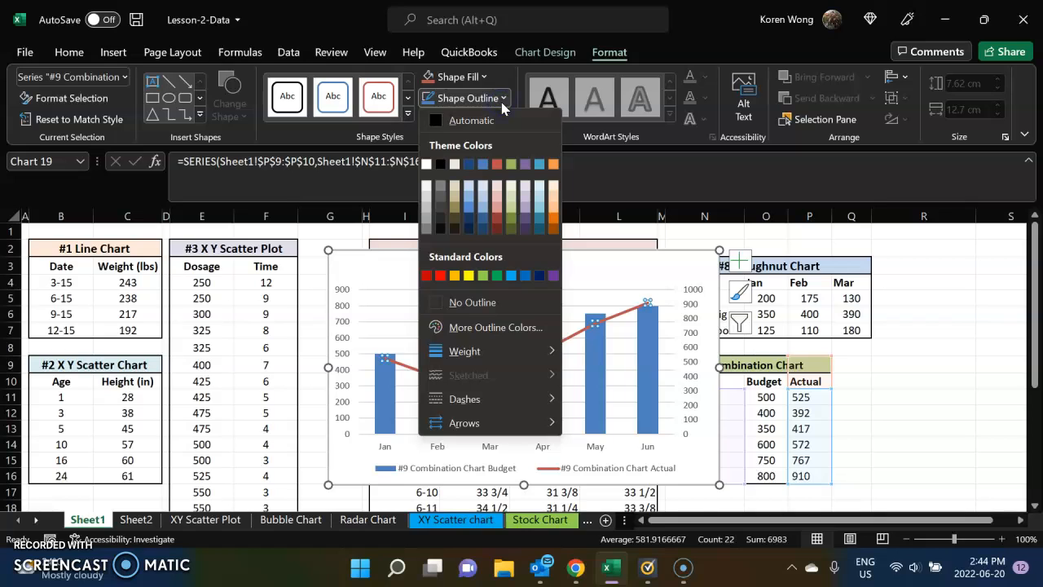
{"action": "mouse_move", "coordinate": [514, 346]}
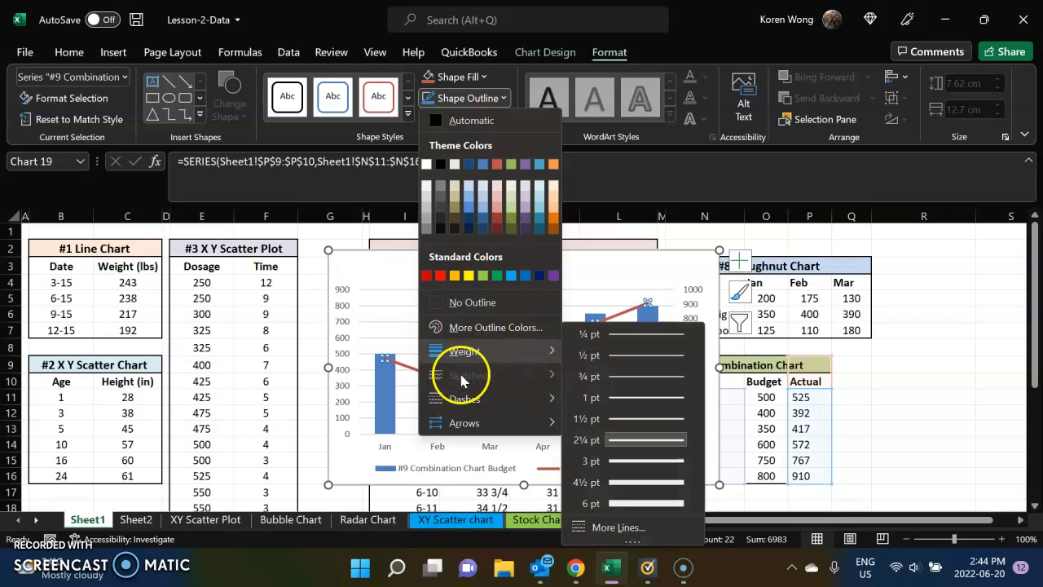
{"action": "mouse_move", "coordinate": [477, 399]}
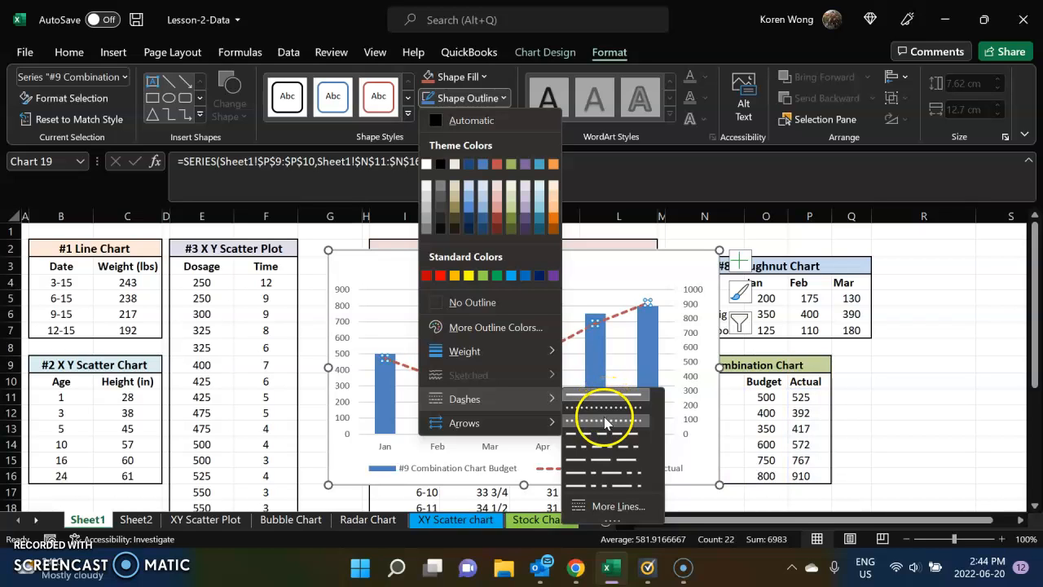
{"action": "left_click", "coordinate": [606, 470]}
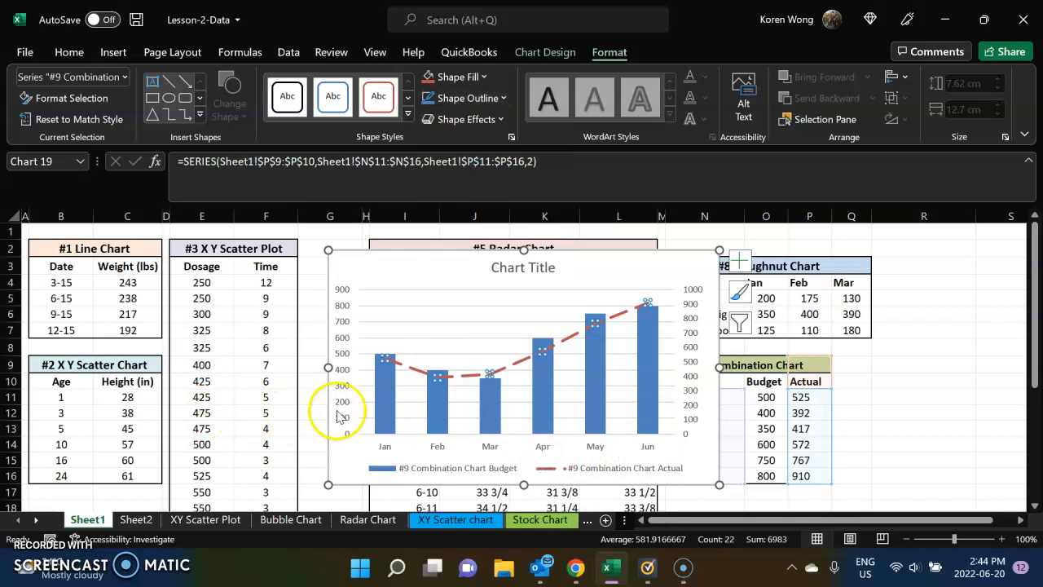
{"action": "left_click", "coordinate": [381, 408]}
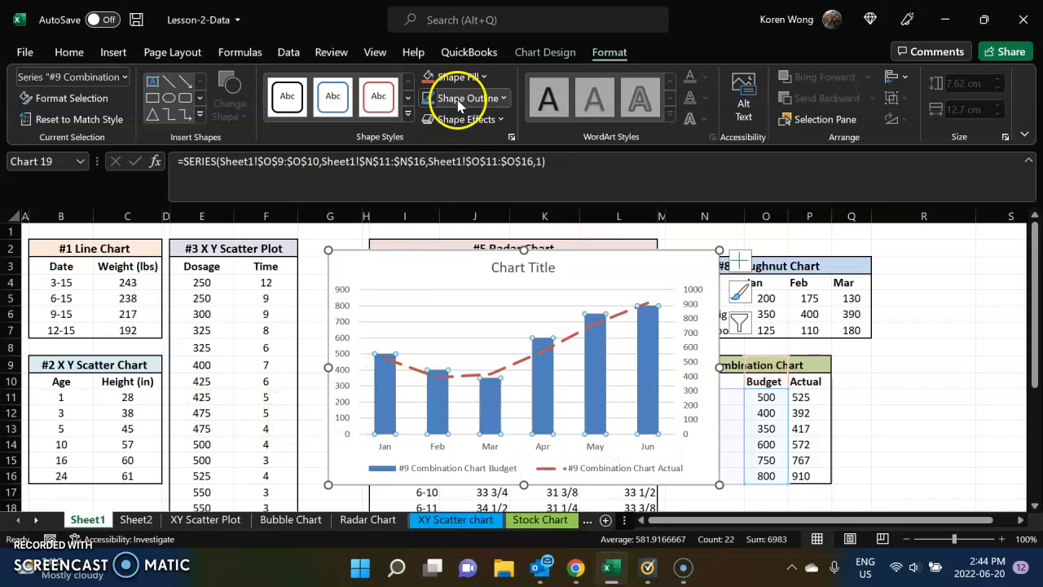
{"action": "left_click", "coordinate": [472, 120]}
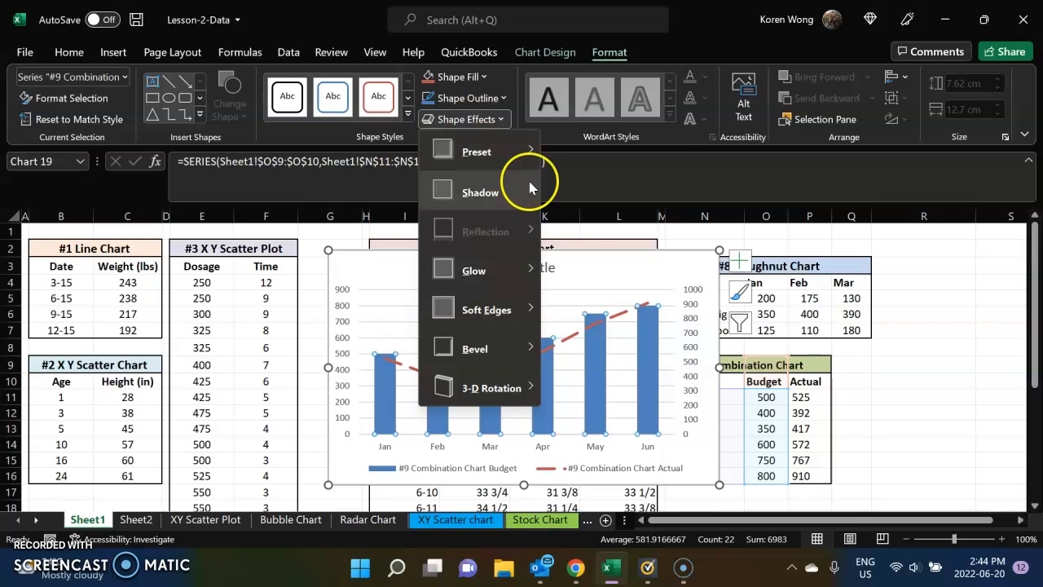
{"action": "mouse_move", "coordinate": [530, 187]}
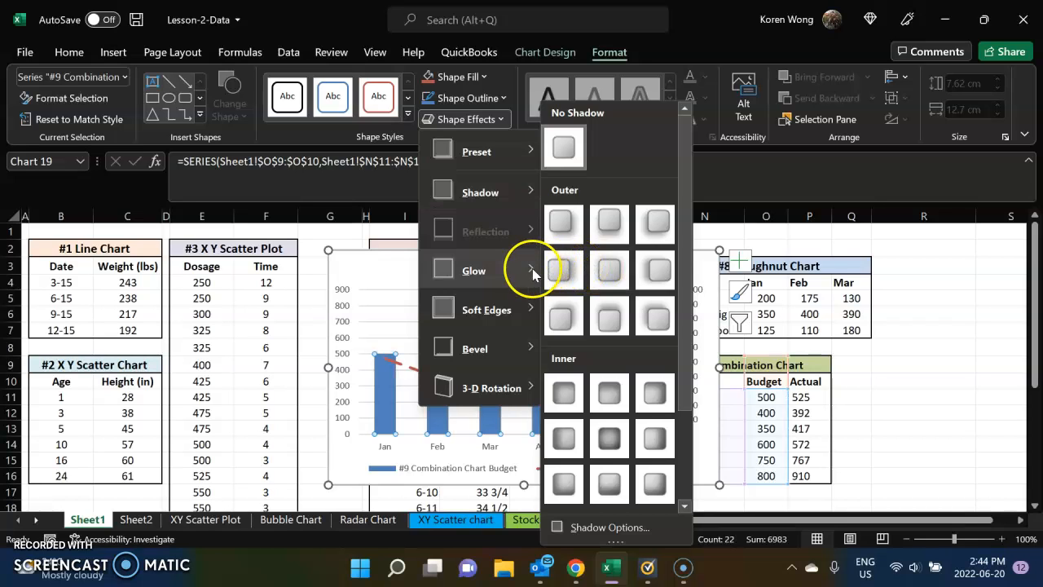
{"action": "mouse_move", "coordinate": [533, 268]}
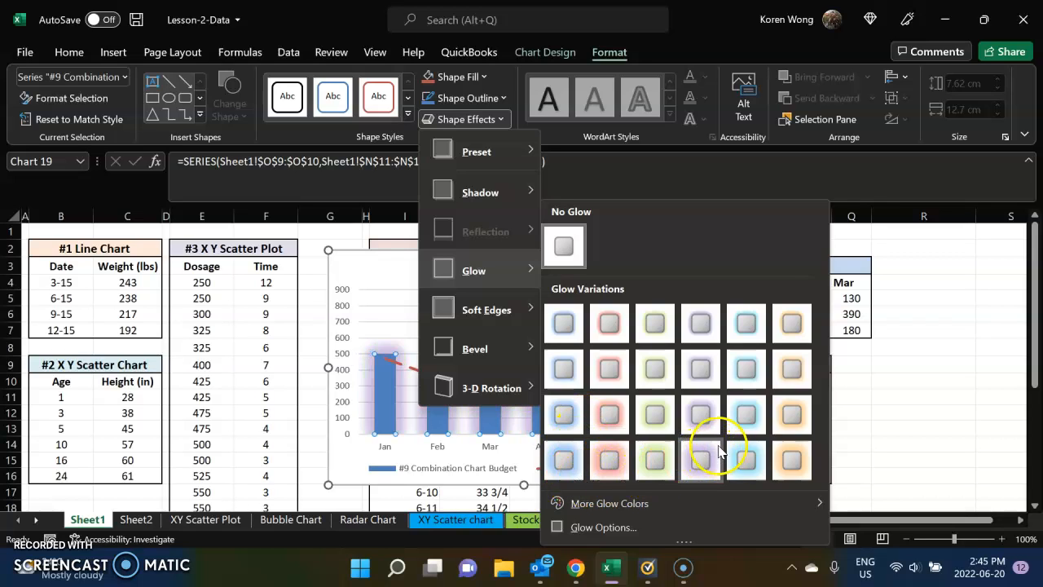
{"action": "left_click", "coordinate": [939, 358]}
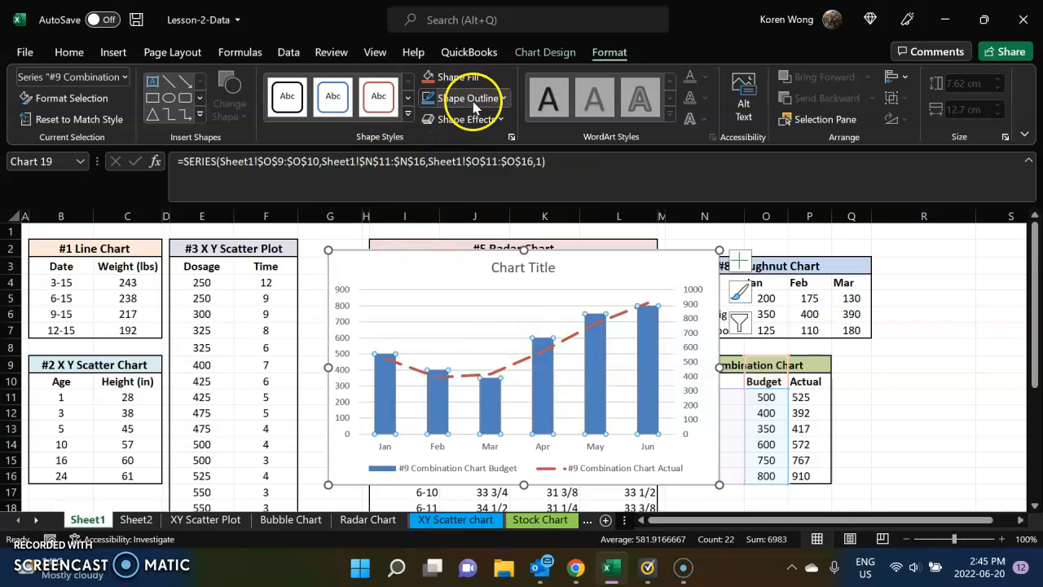
{"action": "left_click", "coordinate": [436, 397]}
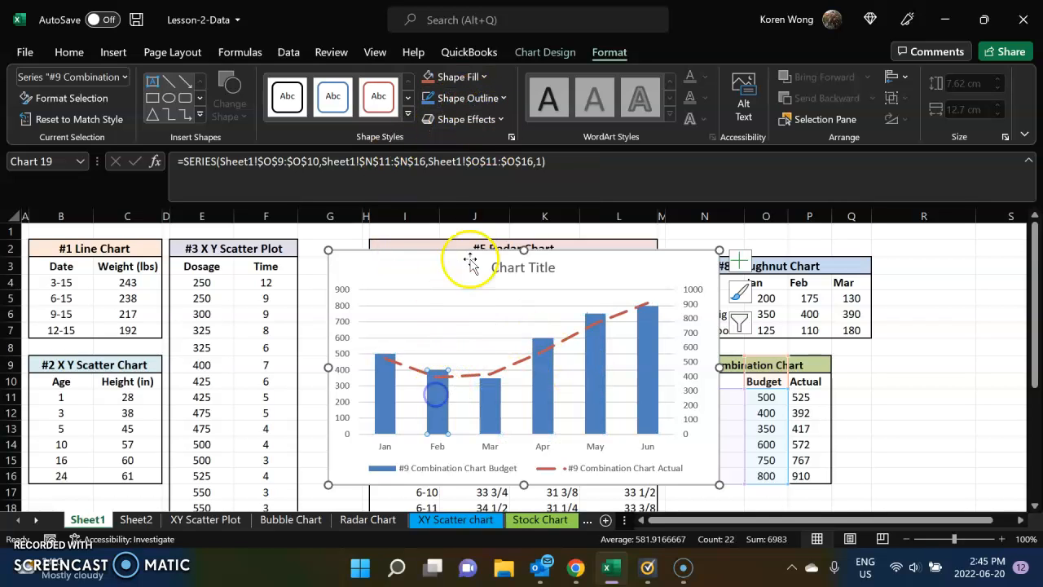
{"action": "left_click", "coordinate": [385, 413]}
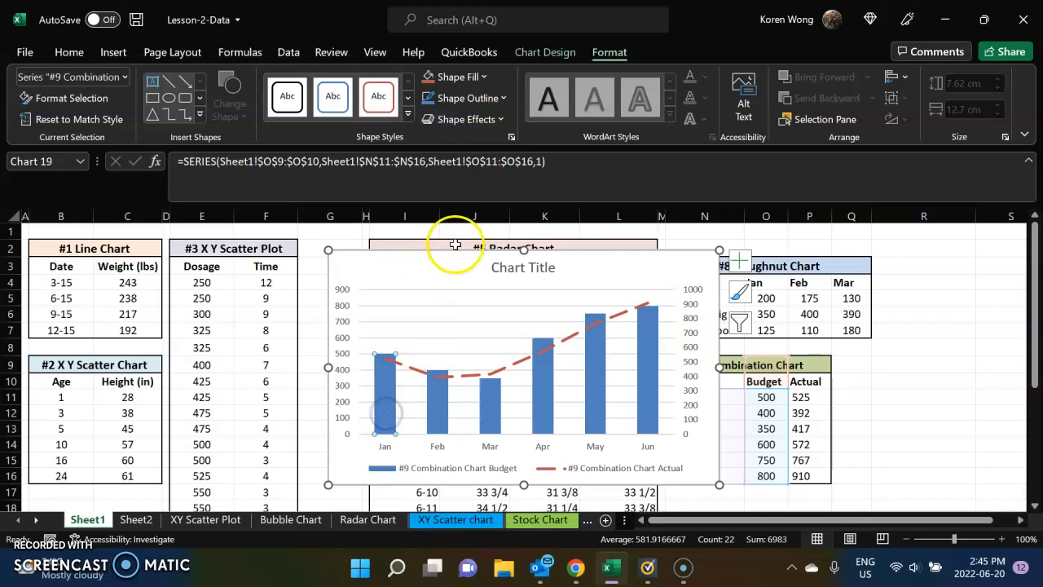
- Apply an outer shadow offset to the right to the chart's plot area
{"action": "left_click", "coordinate": [466, 339]}
{"action": "left_click", "coordinate": [417, 408]}
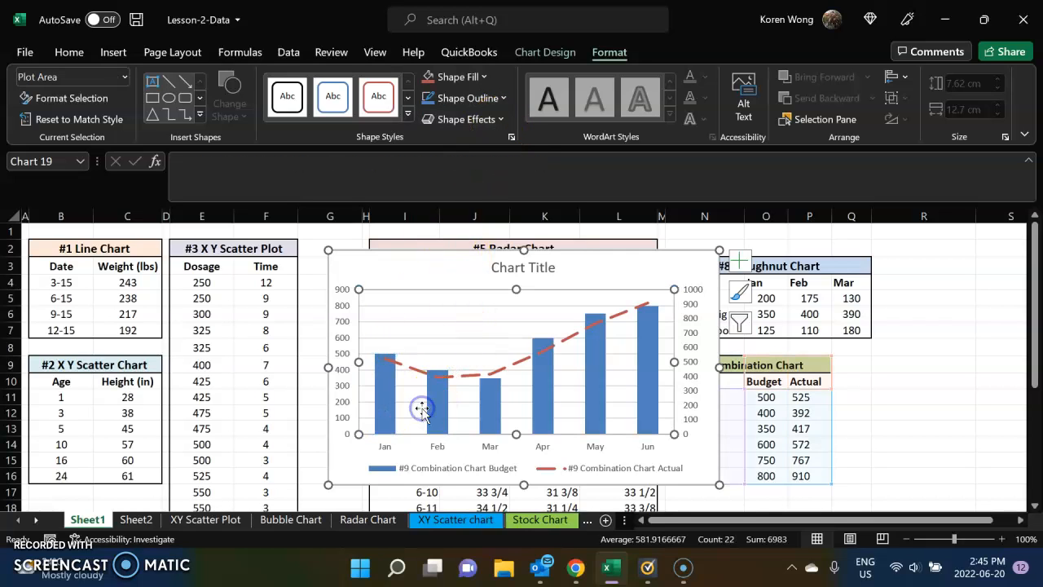
{"action": "left_click", "coordinate": [499, 120]}
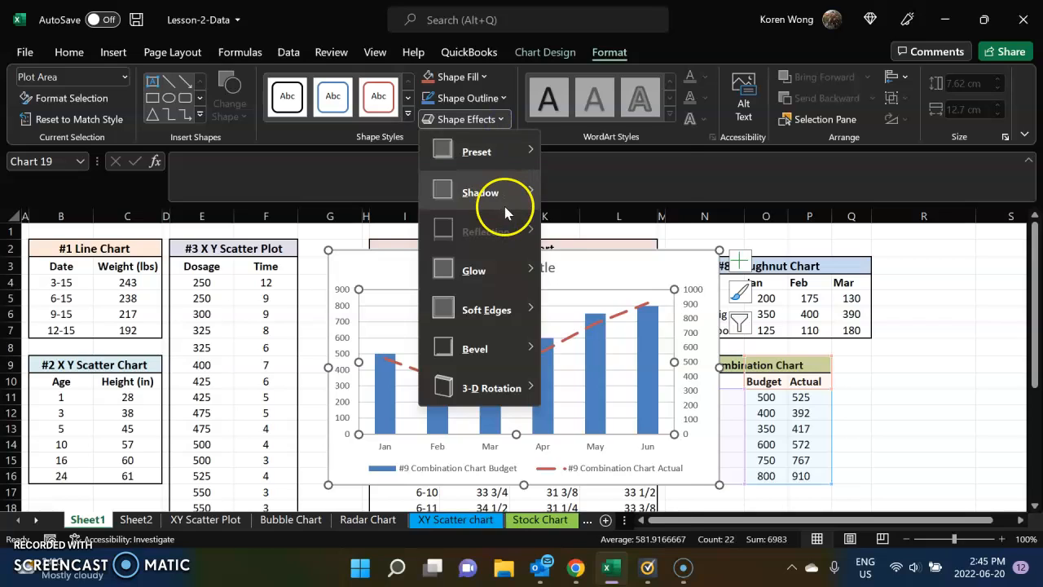
{"action": "mouse_move", "coordinate": [505, 210]}
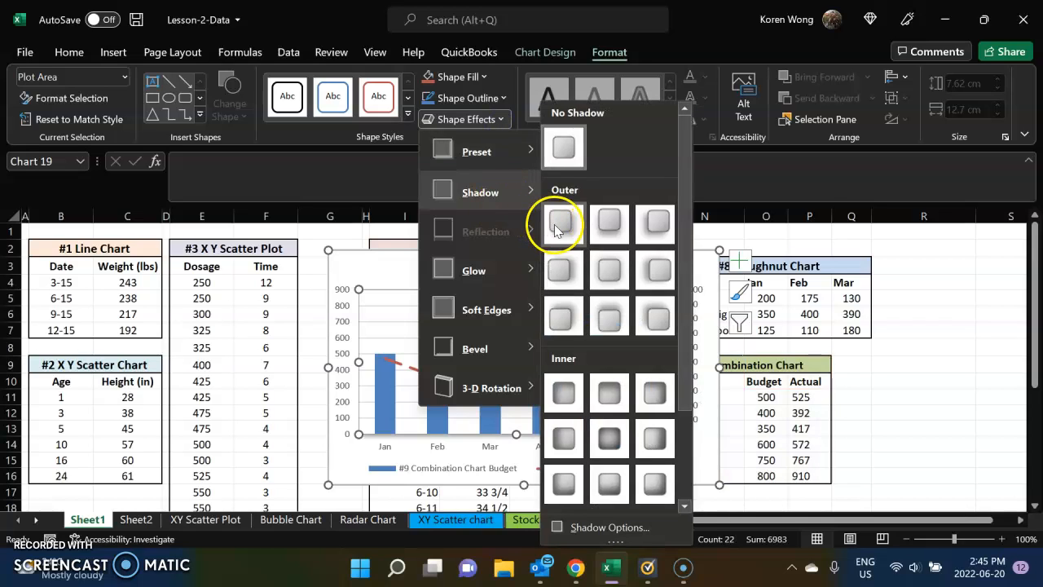
{"action": "left_click", "coordinate": [558, 282]}
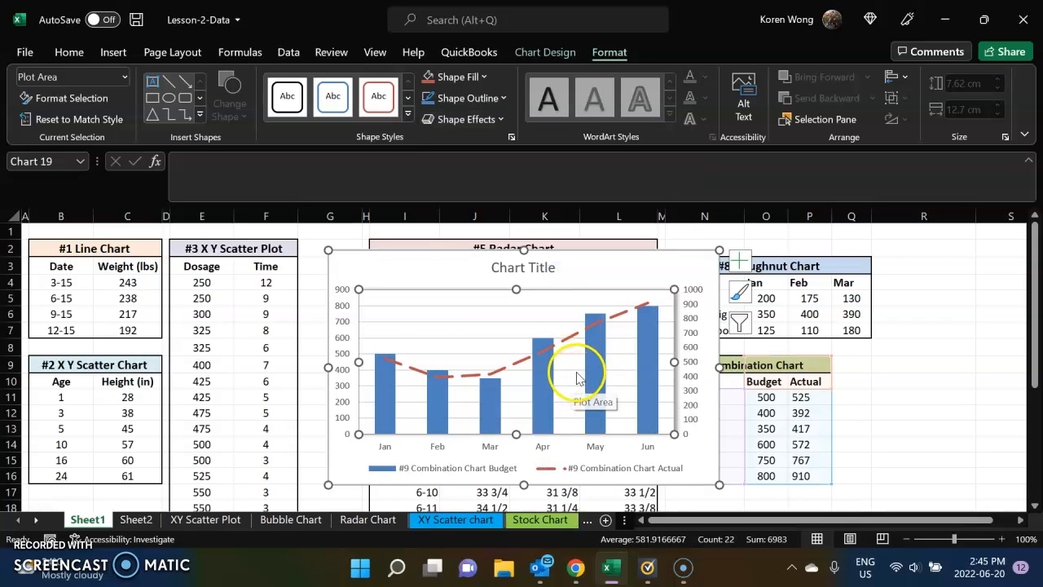
- Apply the first preset bevelled shape effect to all the Budget columns and deselect the chart
{"action": "left_click", "coordinate": [589, 368]}
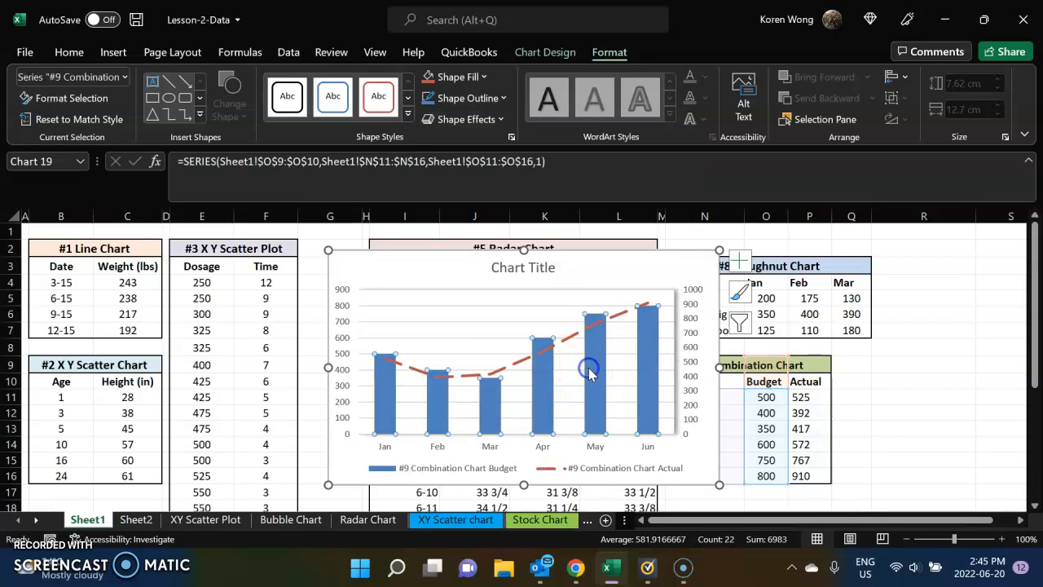
{"action": "left_click", "coordinate": [501, 119]}
{"action": "mouse_move", "coordinate": [500, 141]}
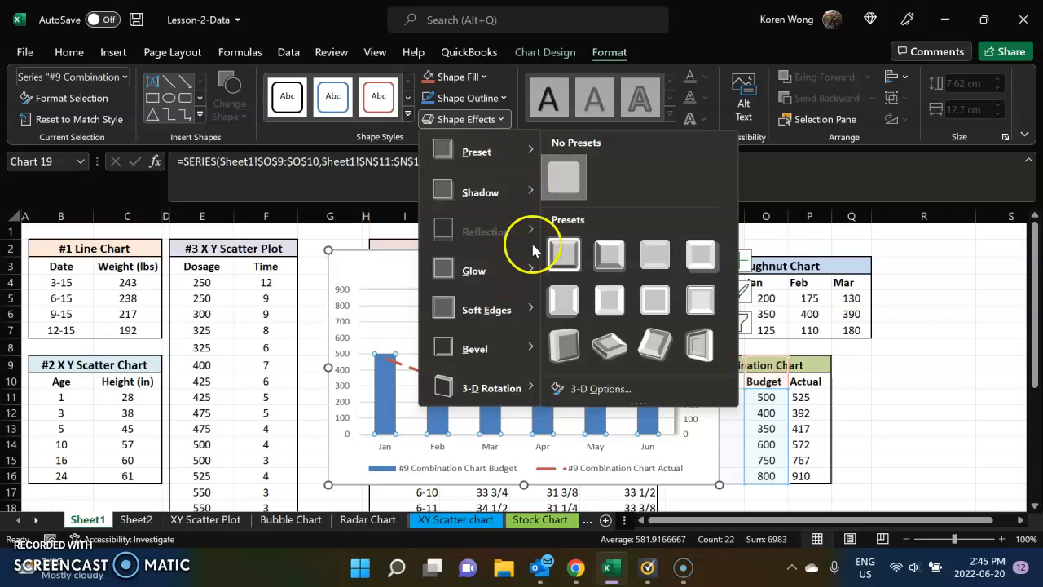
{"action": "left_click", "coordinate": [562, 254]}
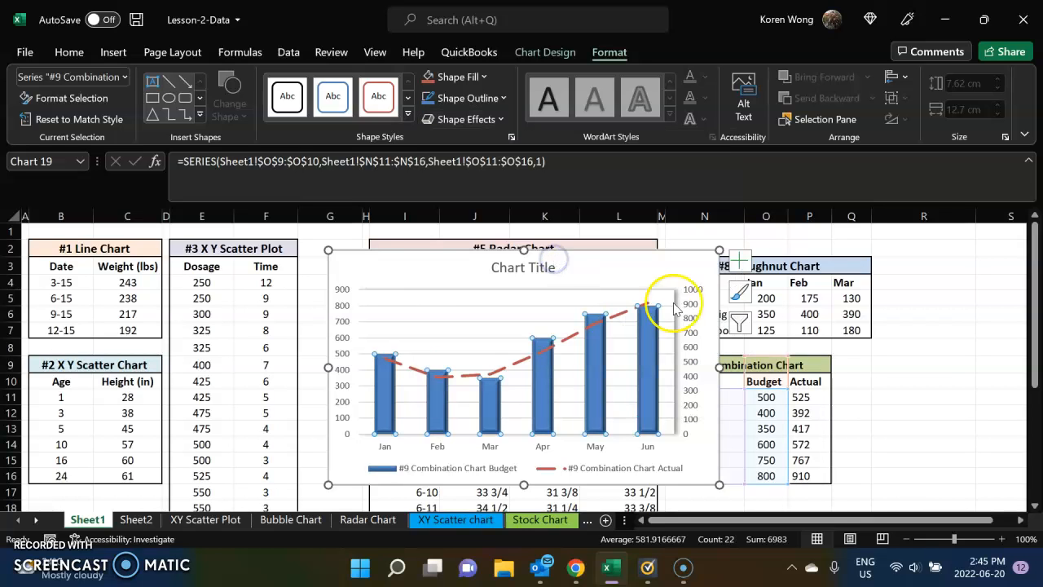
{"action": "left_click", "coordinate": [934, 344]}
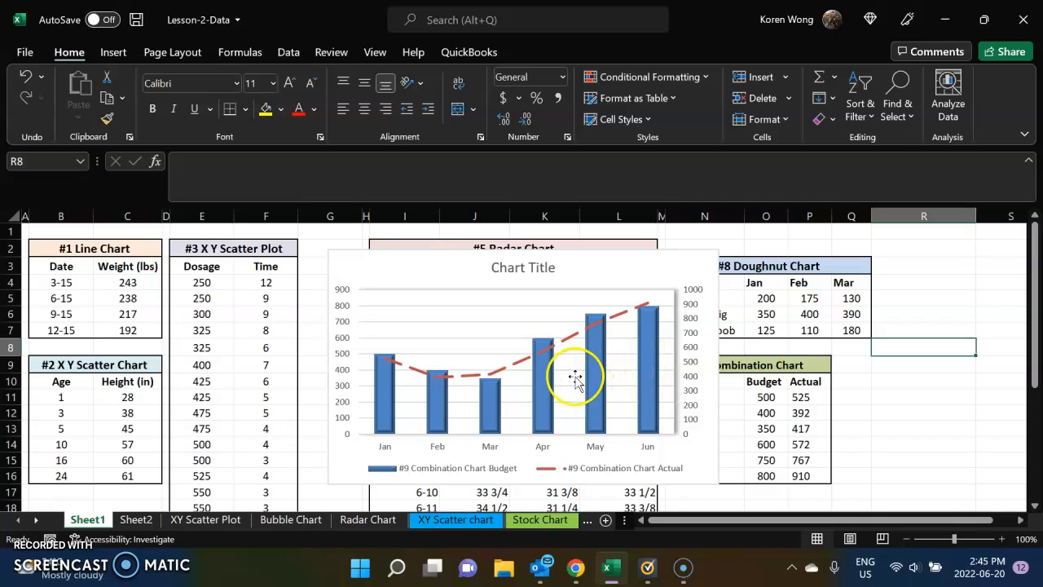
- Move the budget versus actual chart to a new sheet named Combination Chart and deselect it
{"action": "left_click", "coordinate": [584, 271]}
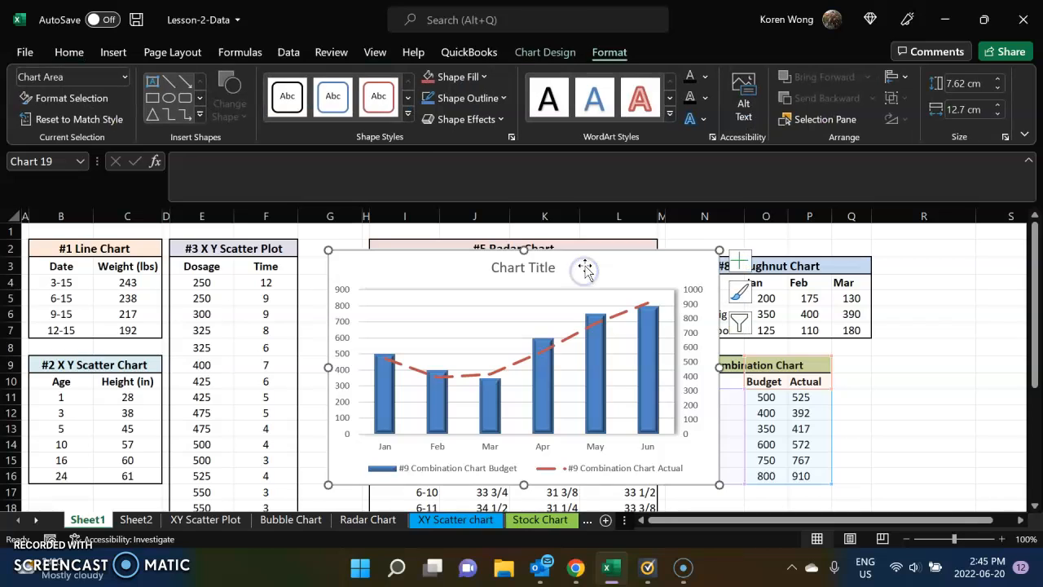
{"action": "left_click", "coordinate": [586, 275]}
{"action": "key", "text": "super+w"}
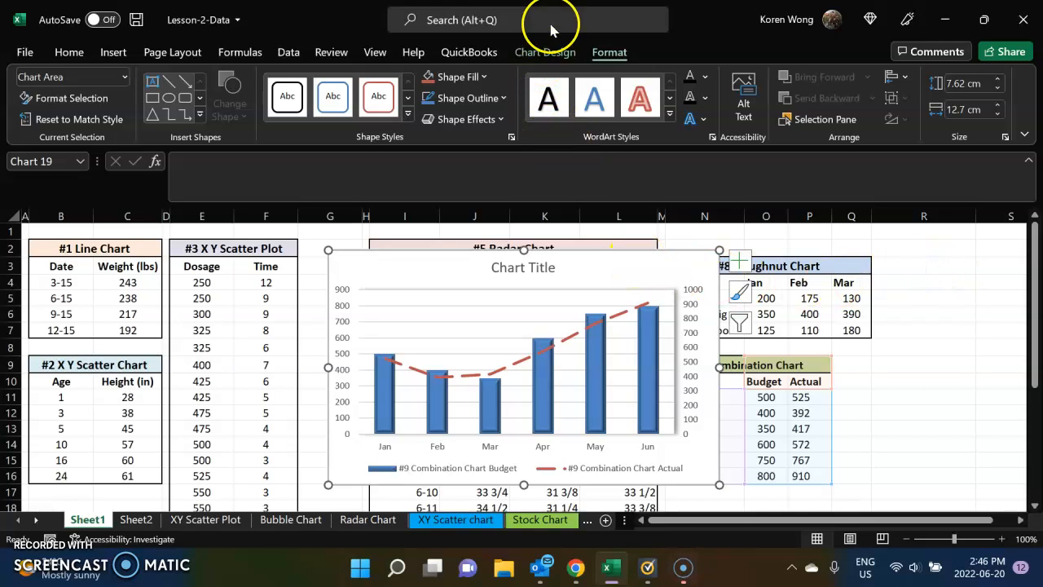
{"action": "left_click", "coordinate": [551, 54]}
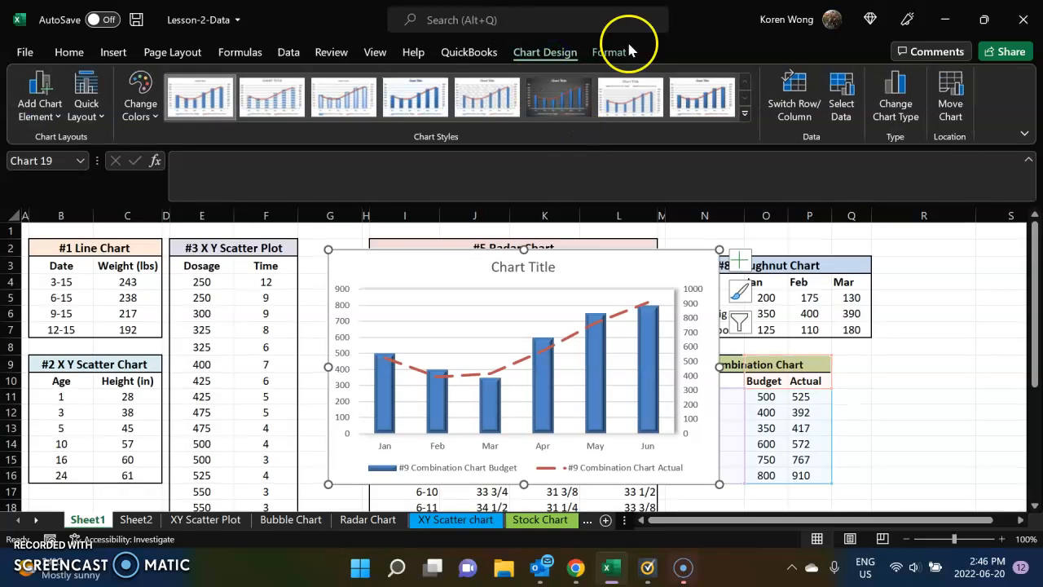
{"action": "left_click", "coordinate": [947, 106]}
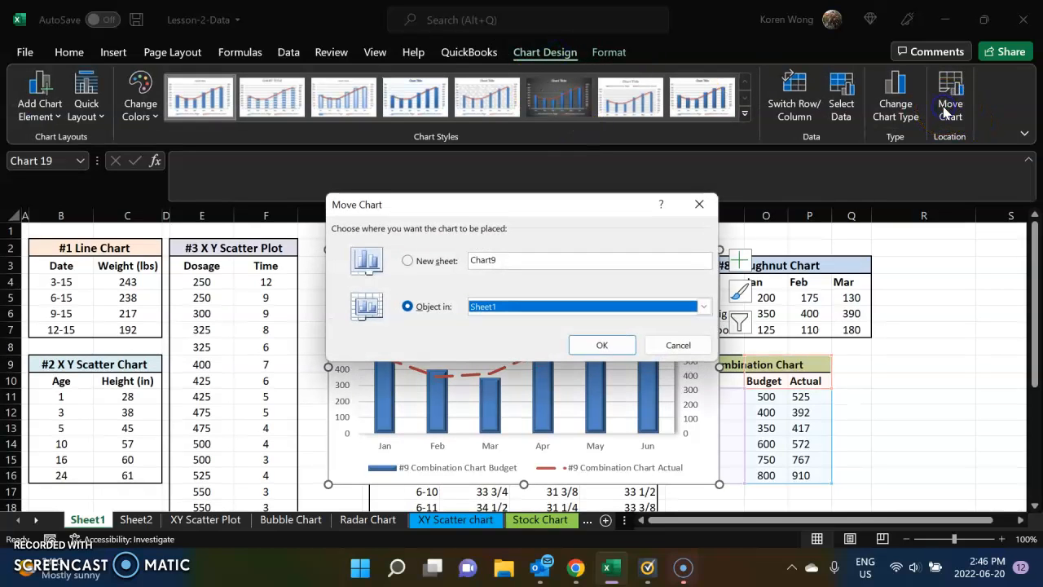
{"action": "left_click", "coordinate": [409, 262]}
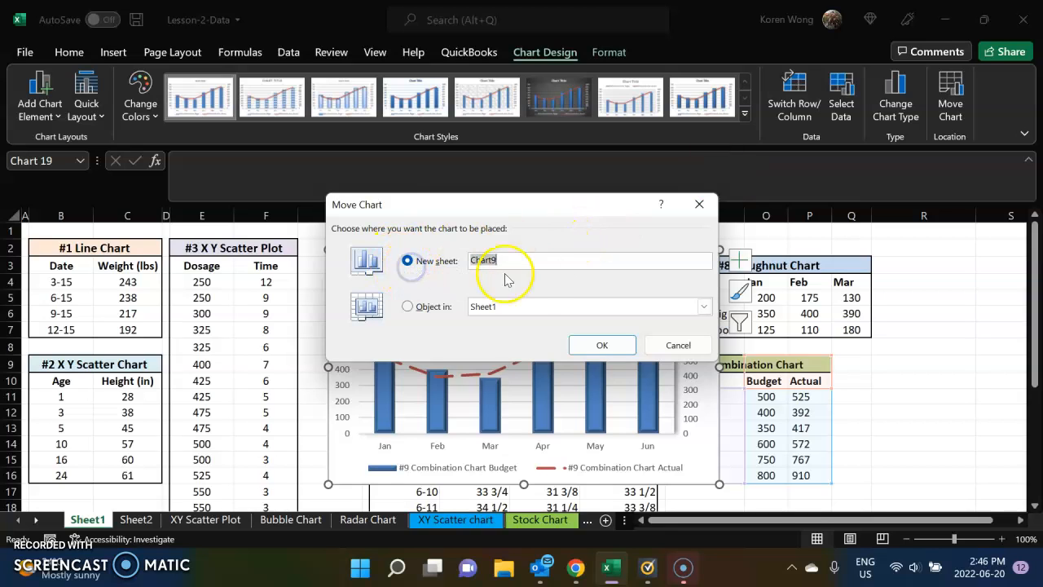
{"action": "type", "text": "Combination"}
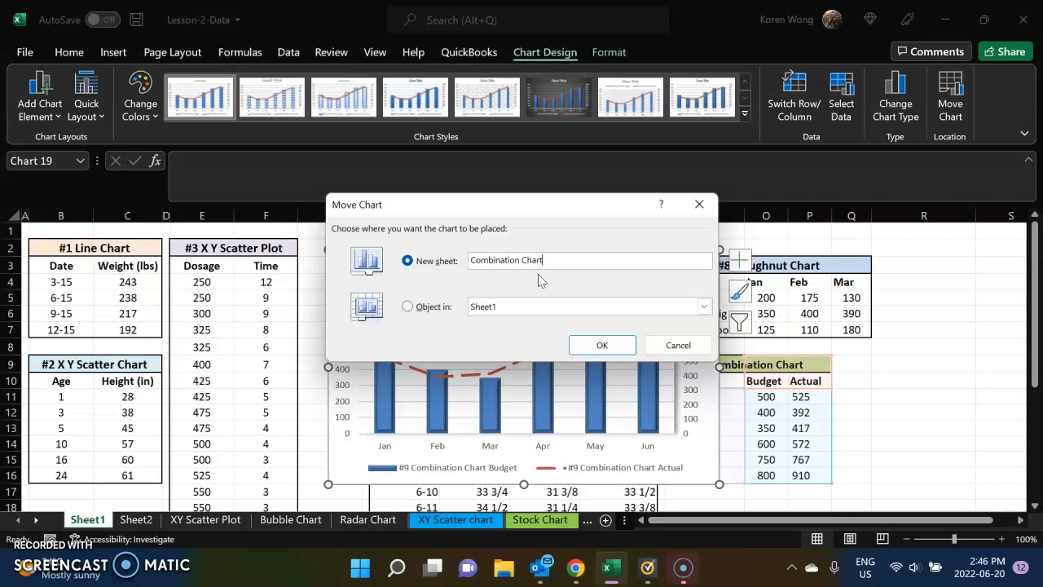
{"action": "key", "text": "Return"}
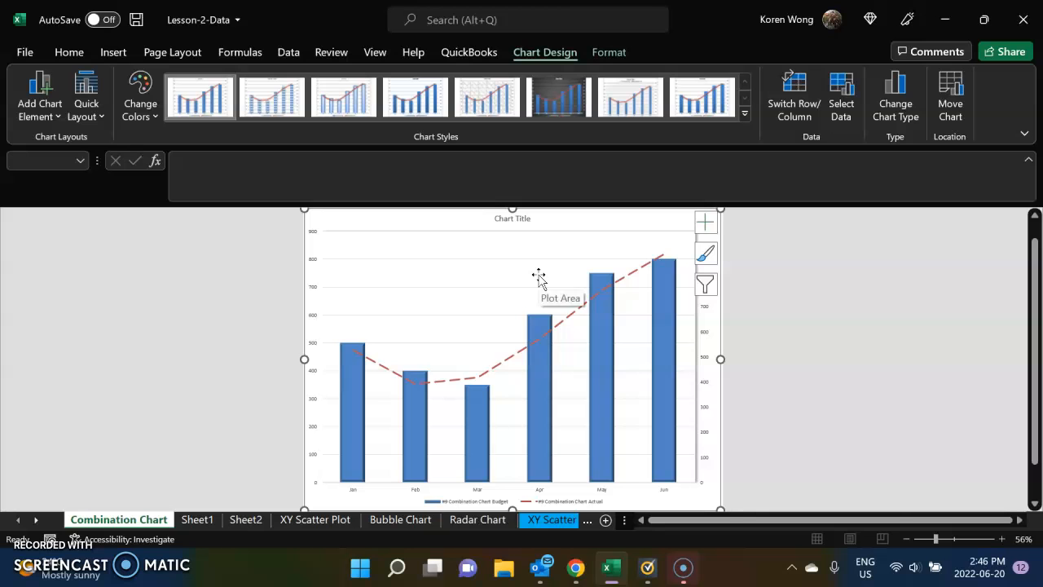
{"action": "left_click", "coordinate": [784, 309]}
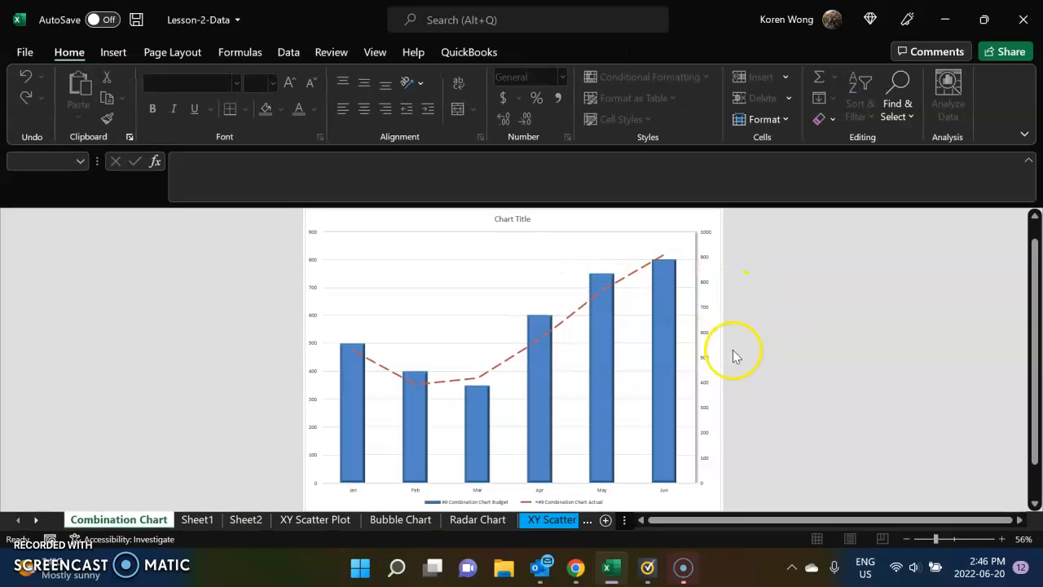
- Reorder the workbook's sheets so that the Combination Chart sheet comes last, directly after Doughnut Chart
{"action": "mouse_move", "coordinate": [112, 575]}
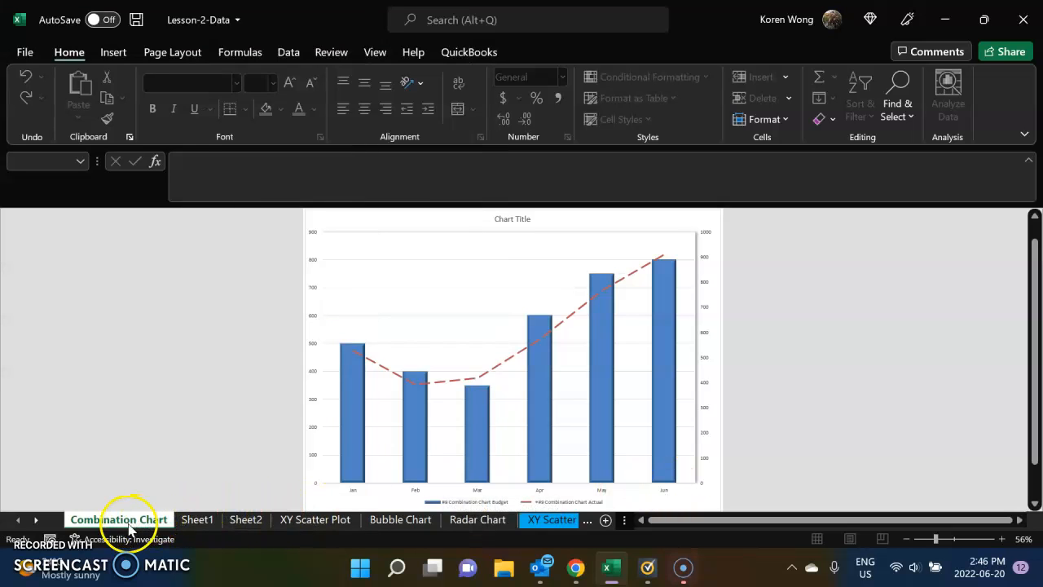
{"action": "left_click", "coordinate": [587, 520]}
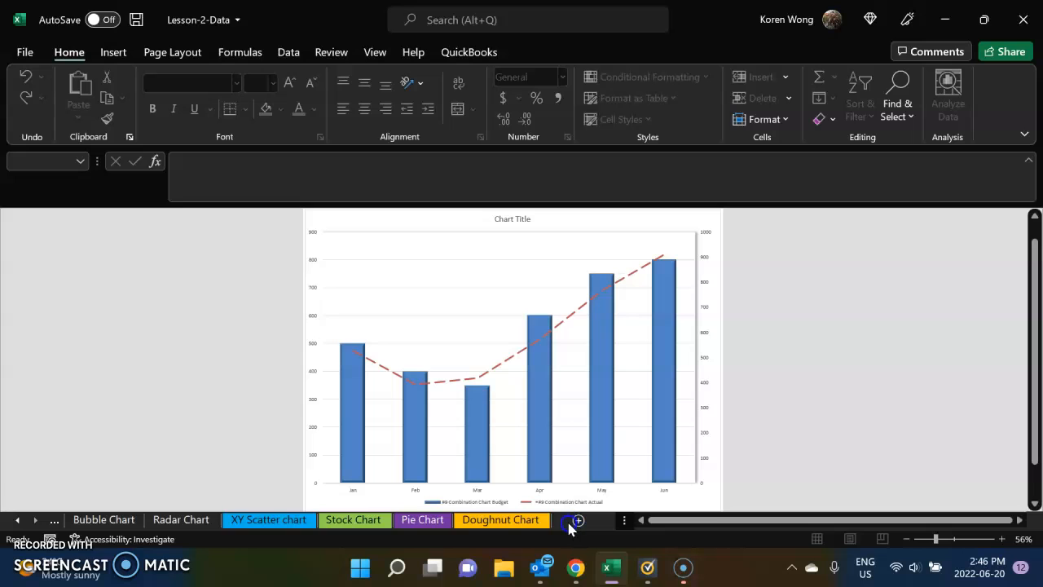
{"action": "left_click", "coordinate": [568, 522]}
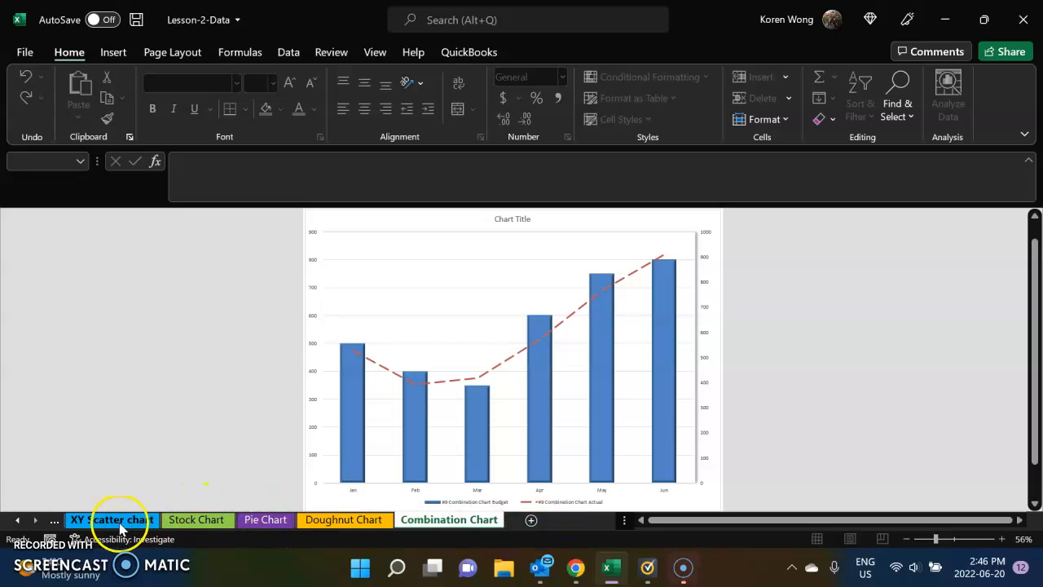